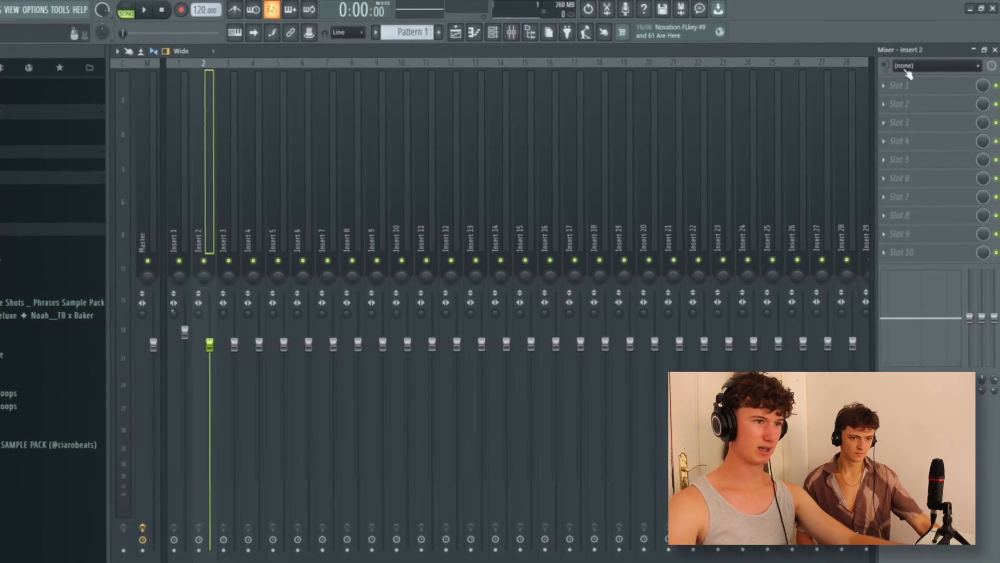
Step: Set the audio input of mixer track Insert 2 to the mono input In 1
click(910, 69)
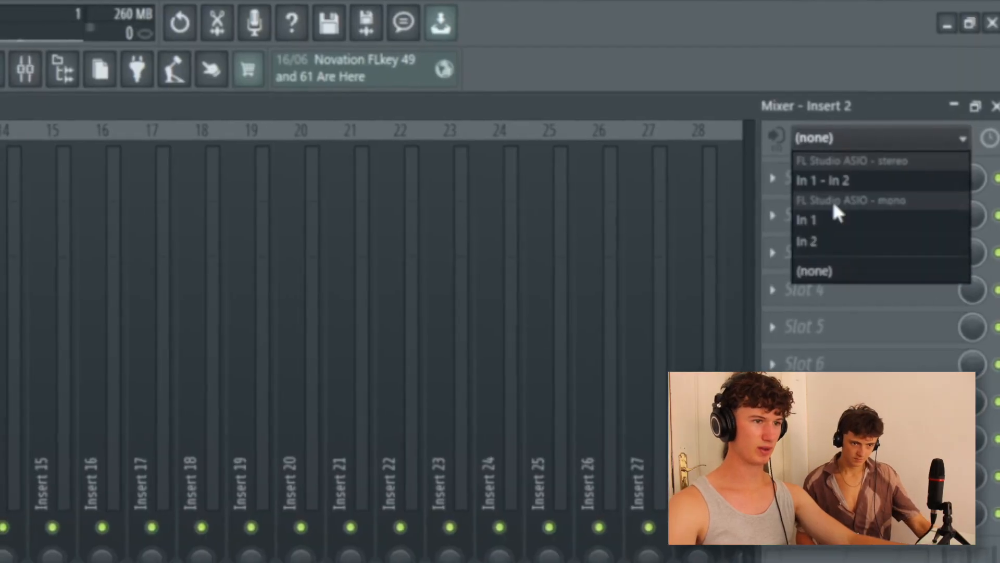
click(824, 214)
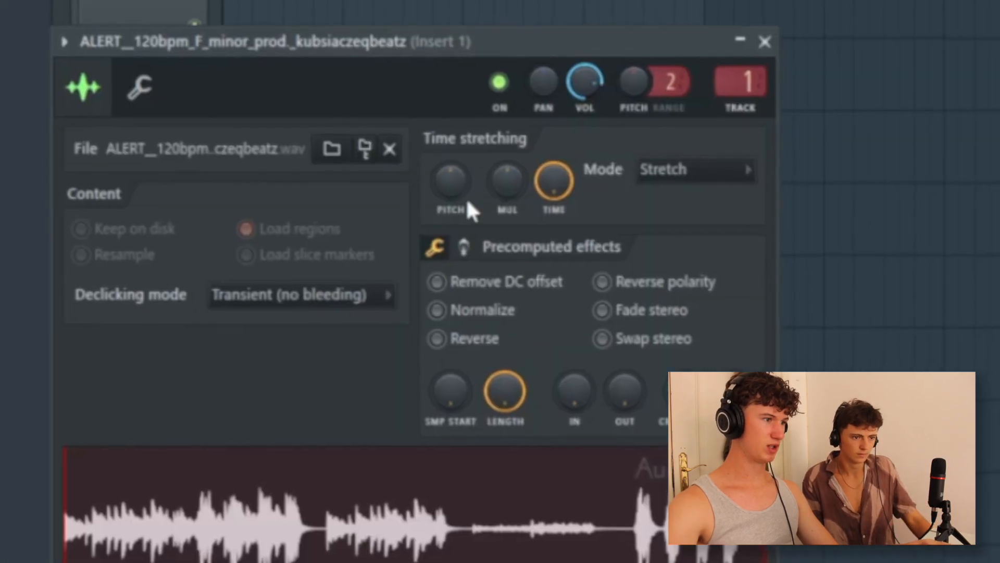
Step: Lower the time-stretching pitch of the ALERT 120bpm F minor sample
drag(452, 182, 451, 209)
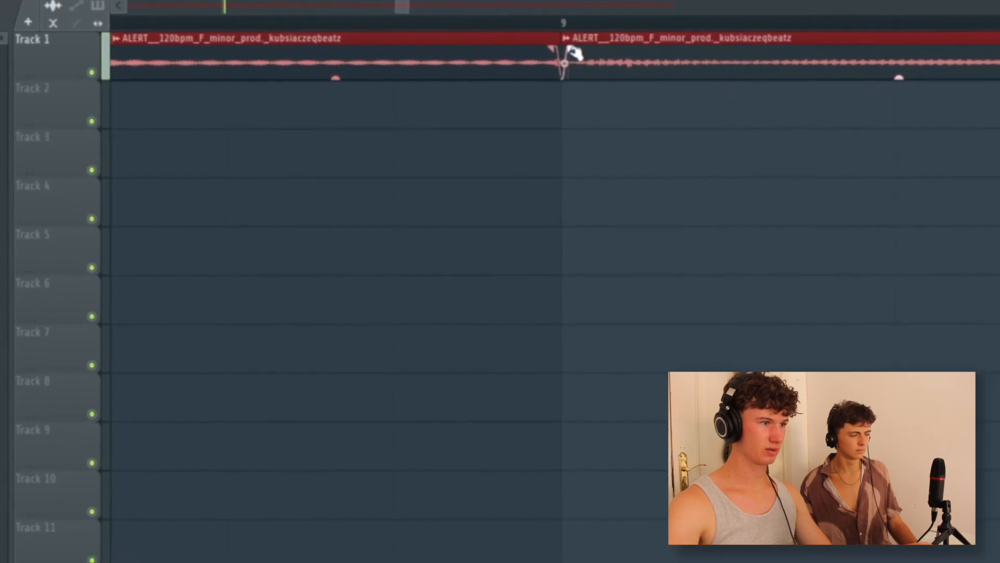
scroll(631, 138, down, 1)
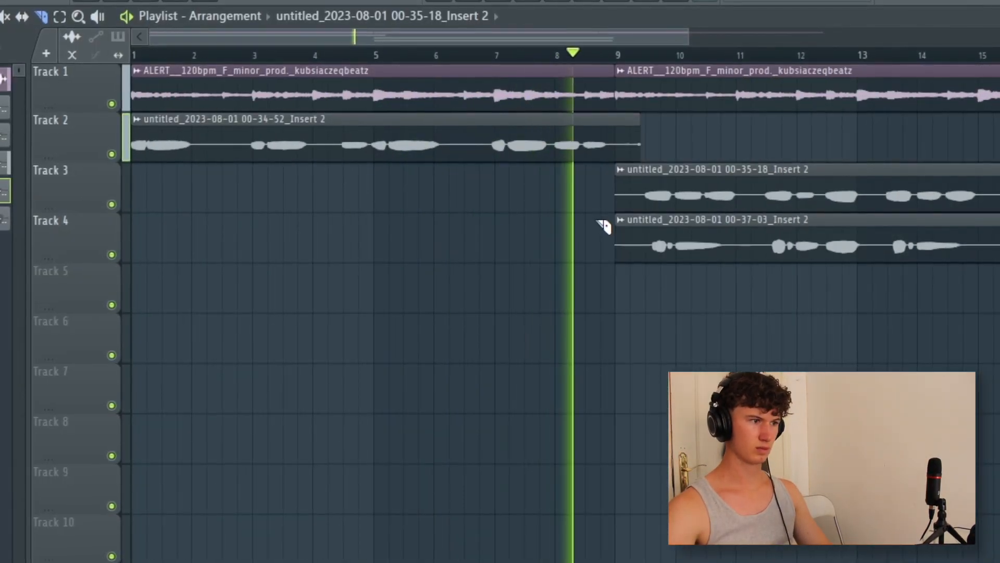
Step: Move the 00-37-03 vocal take on Track 4 so it starts at bar 1
drag(603, 224, 196, 196)
scroll(555, 210, up, 3)
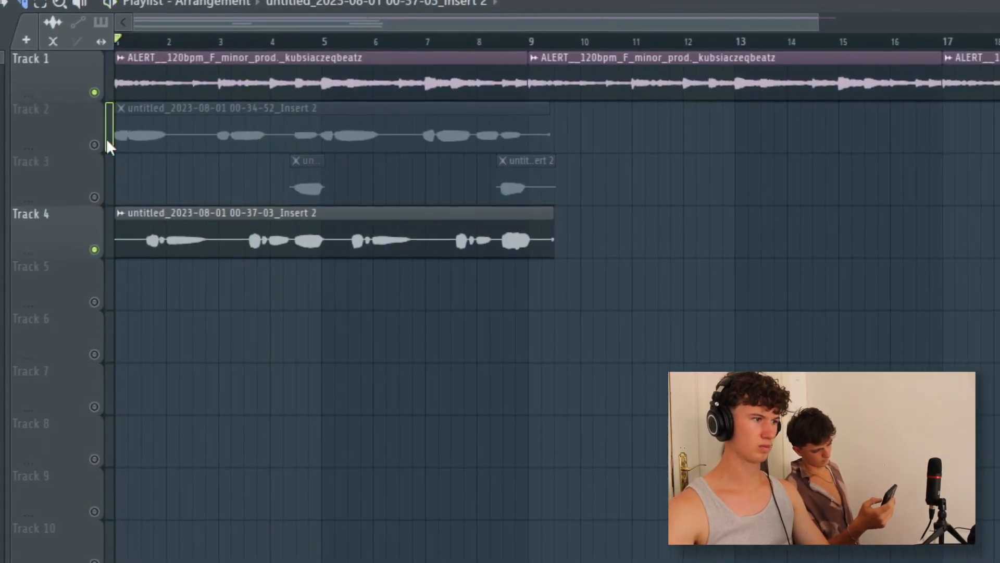
scroll(268, 258, up, 3)
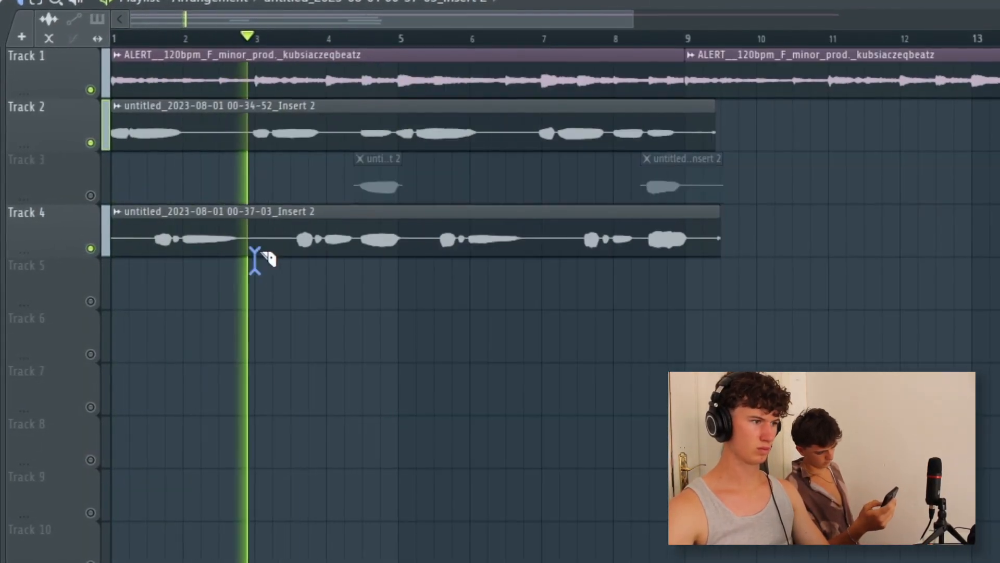
Step: Slice the 00-37-03 clip on Track 4 at bar 3 and shortly after bar 5, and delete the section between the cuts
drag(254, 261, 255, 203)
drag(417, 260, 416, 203)
right_click(333, 243)
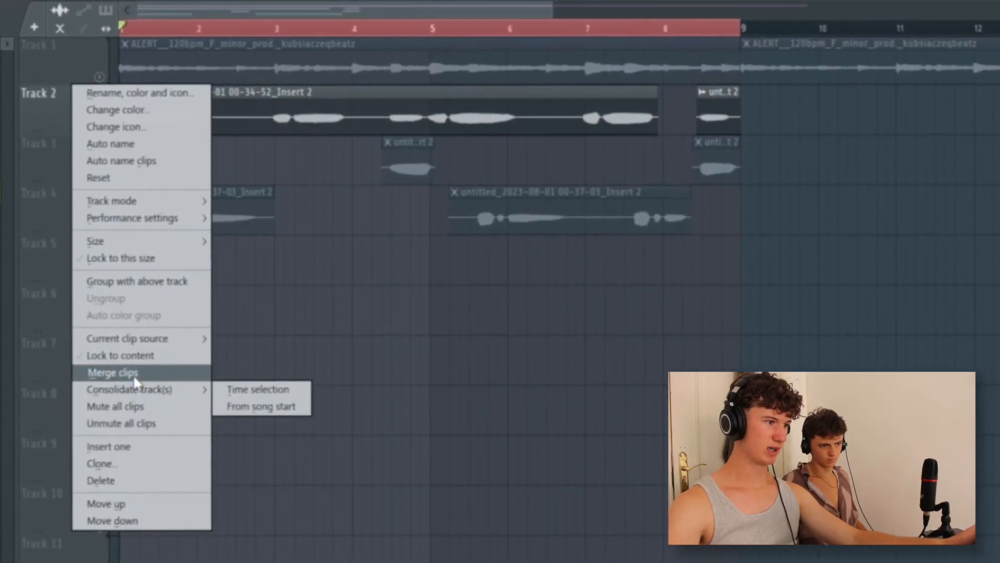
Step: Consolidate the vocal clips on Tracks 2, 3 and 4 into one clip per track spanning bars 1 to 9, and unmute the other tracks
click(126, 384)
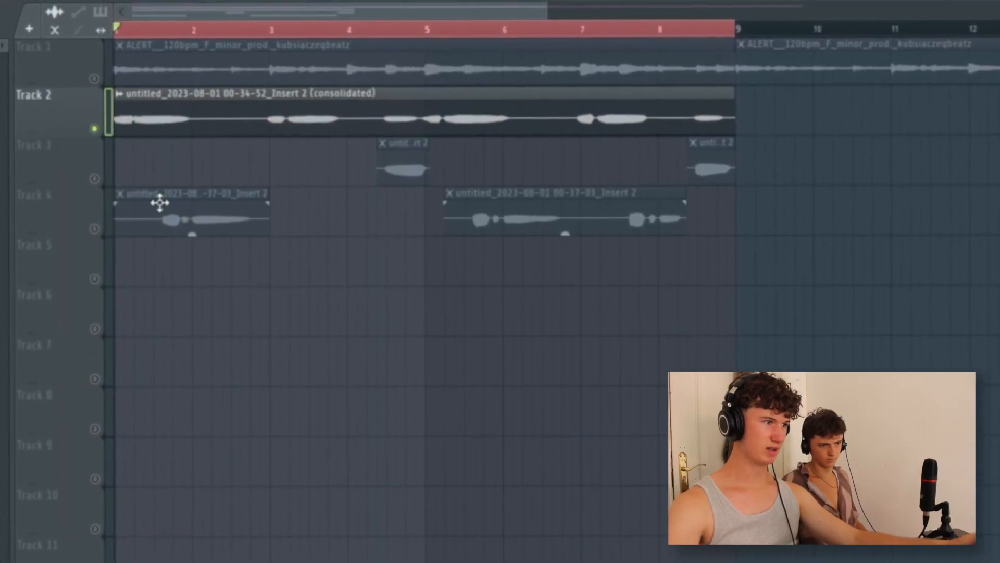
click(105, 185)
right_click(40, 171)
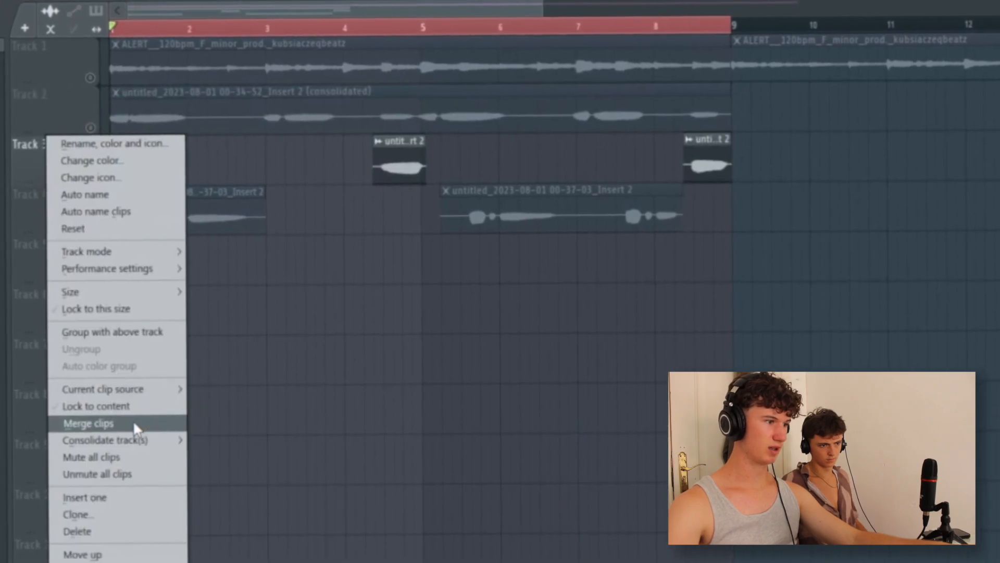
click(102, 421)
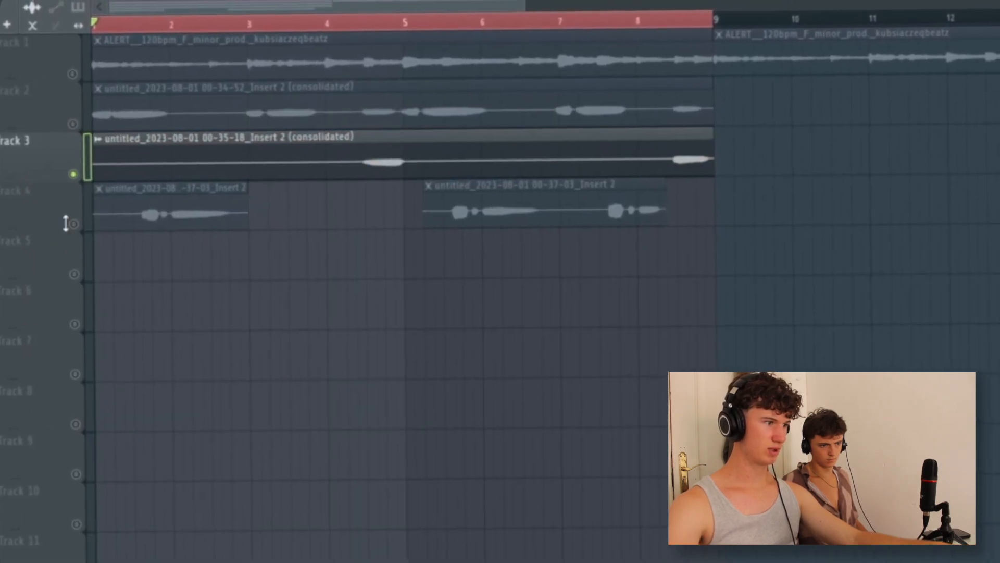
right_click(41, 219)
click(132, 467)
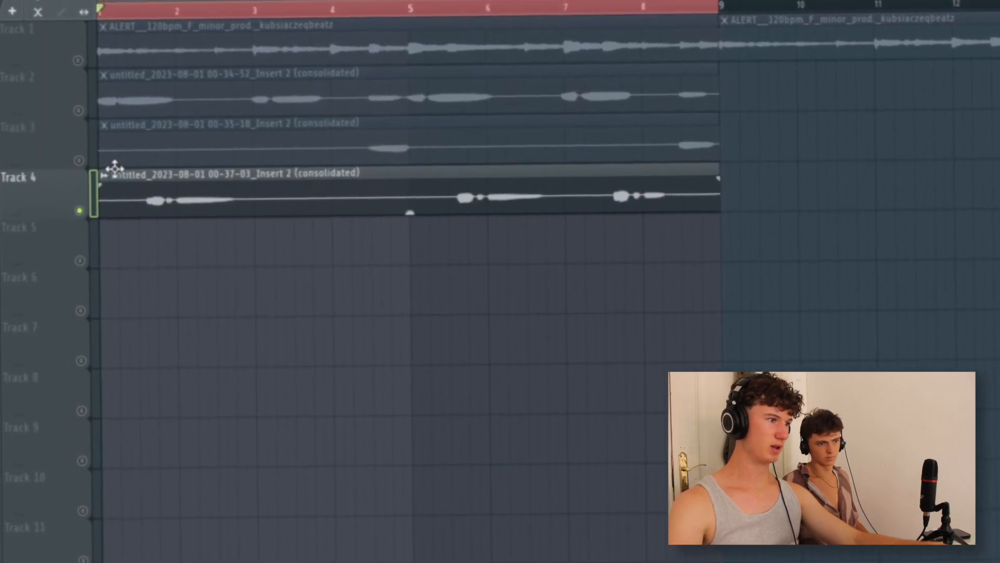
click(80, 127)
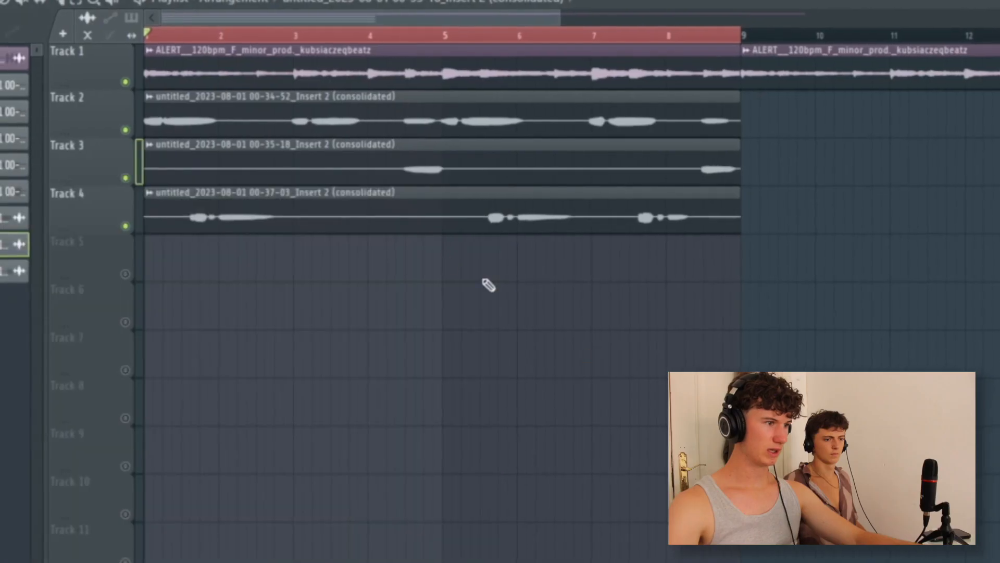
Step: Open the settings of the consolidated Track 4 clip and raise the Little AlterBoy pitch on Insert 2 to 6.0
double_click(486, 217)
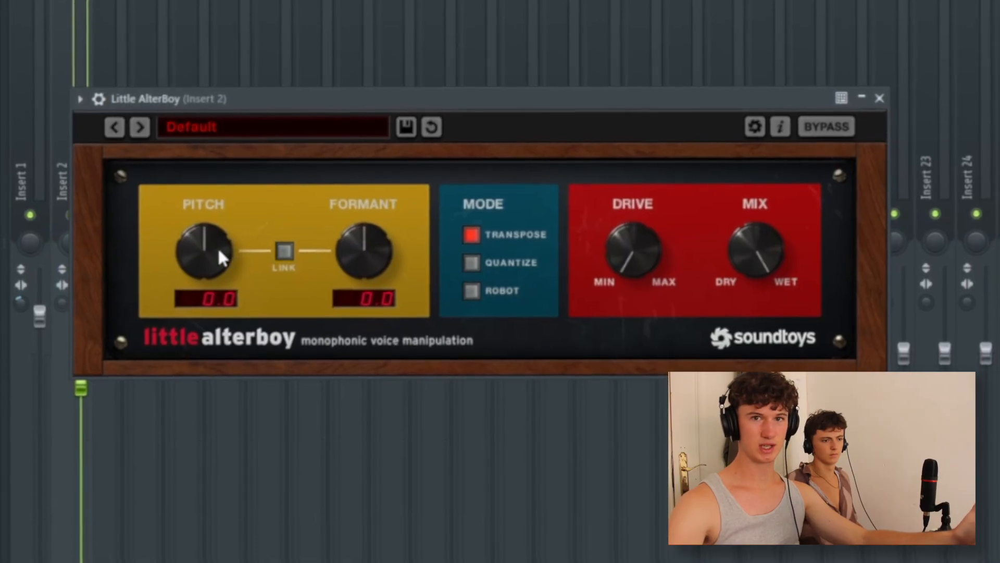
drag(211, 239, 220, 188)
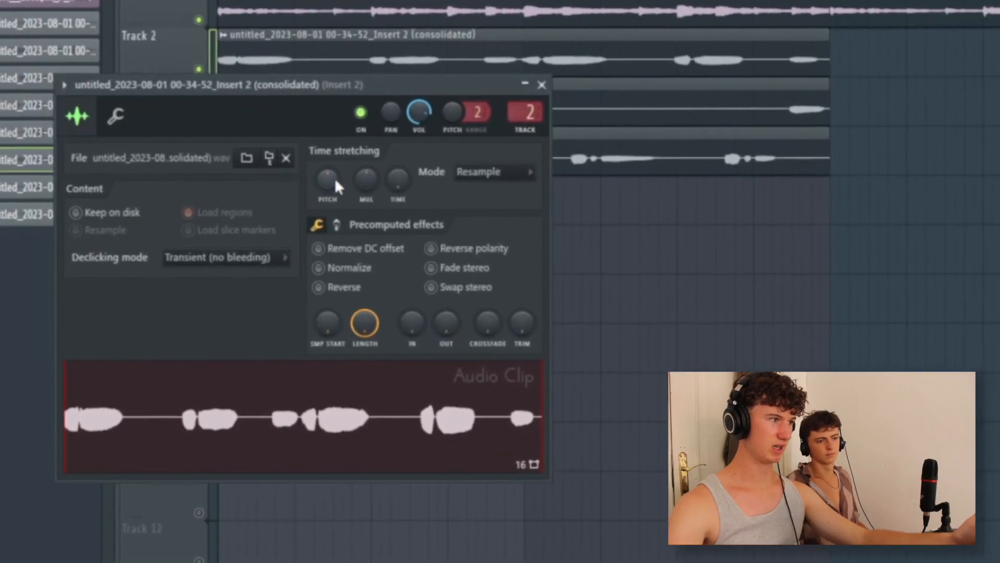
Step: Change the time-stretching mode of the consolidated 00-34-52 vocal clip
click(484, 178)
click(484, 226)
mouse_move(494, 189)
mouse_down()
mouse_move(504, 189)
mouse_move(478, 190)
mouse_up()
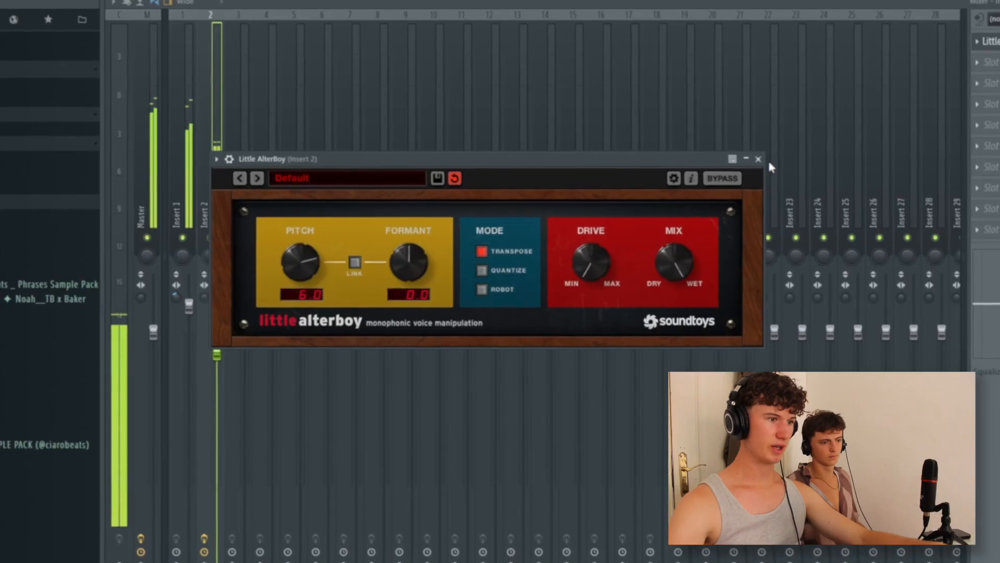
Step: Adjust the formant of the vocals in Little AlterBoy on Insert 2
click(758, 166)
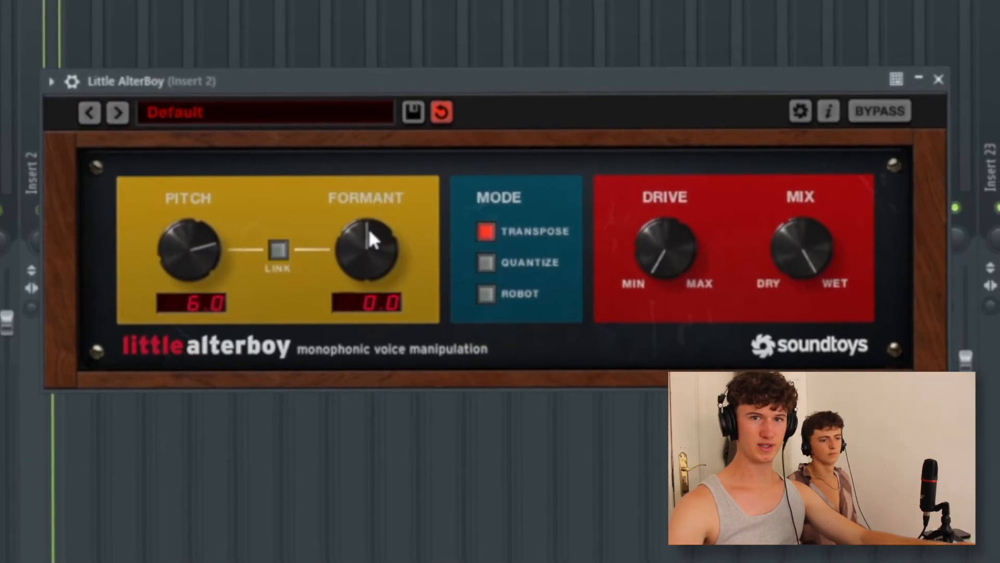
drag(375, 223, 368, 250)
drag(334, 207, 293, 16)
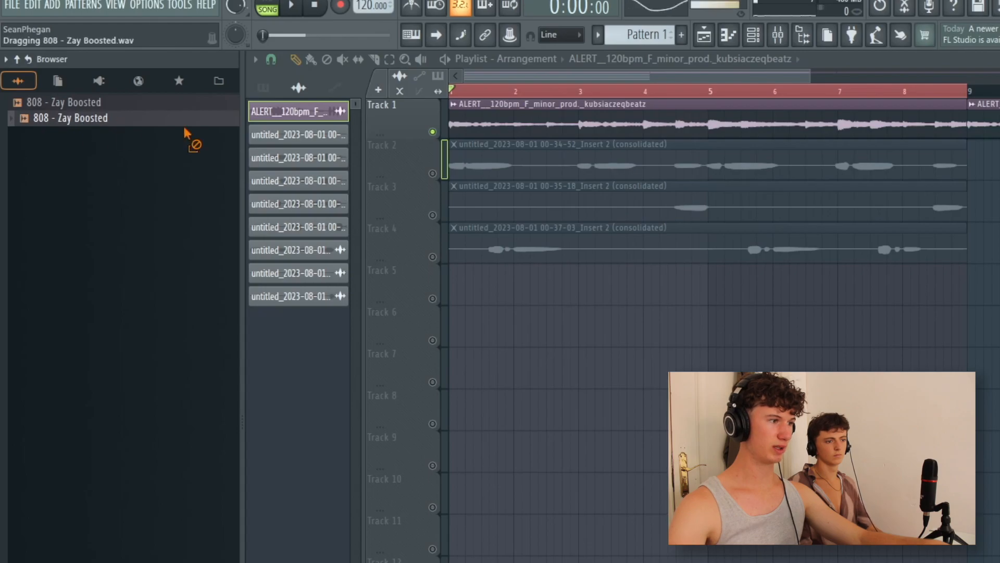
Step: Add the 808 - Zay Boosted sample to the playlist on the track below Track 4
click(813, 438)
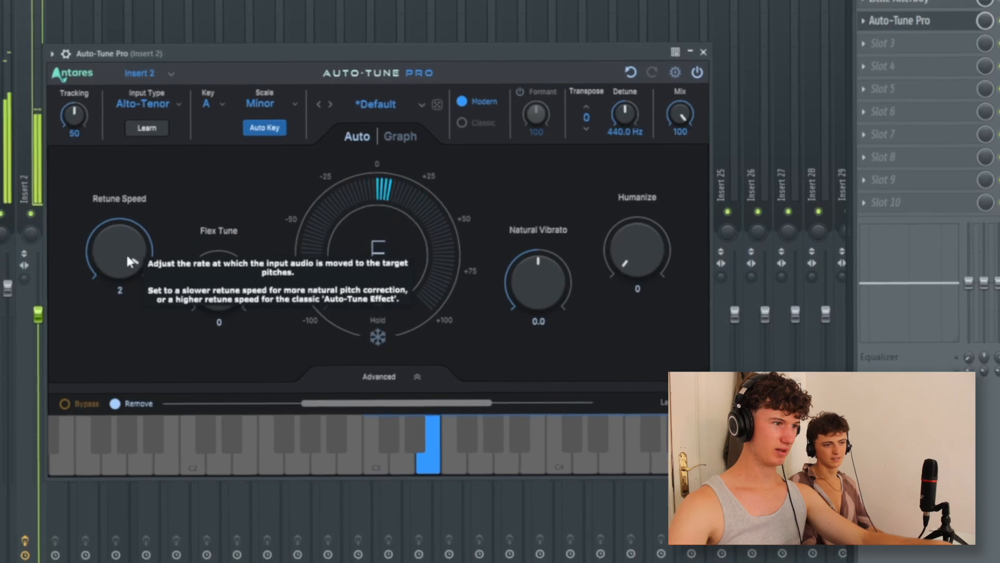
Step: Set the Auto-Tune Pro retune speed to 0 and raise the wet level of Fruity Reeverb 2 on Insert 2
drag(127, 255, 117, 257)
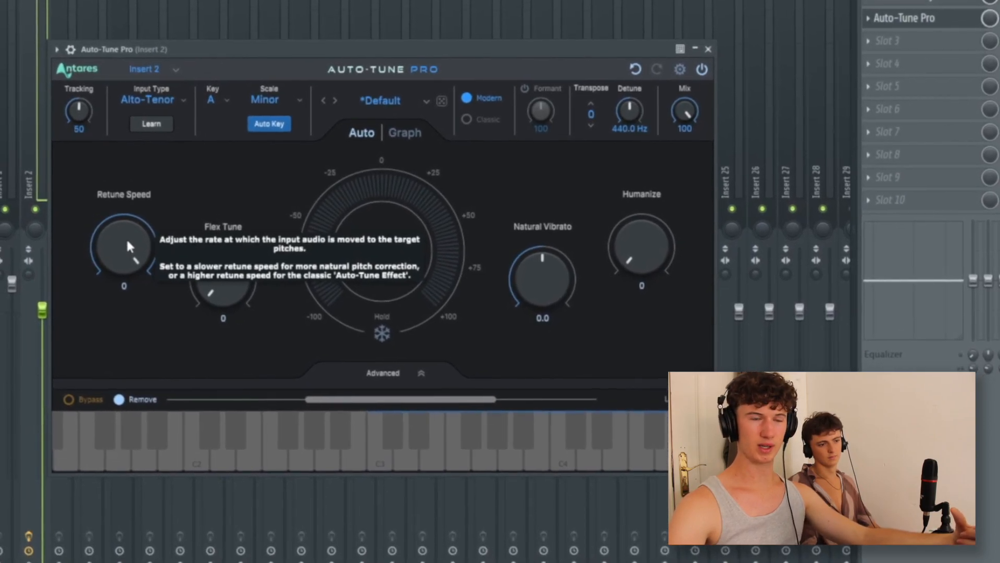
drag(129, 245, 130, 226)
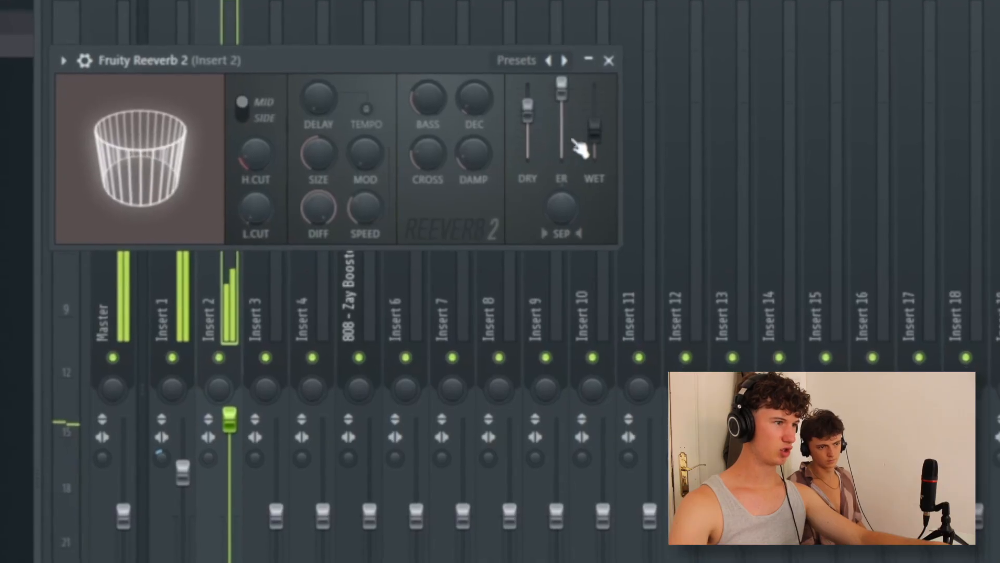
drag(585, 145, 604, 122)
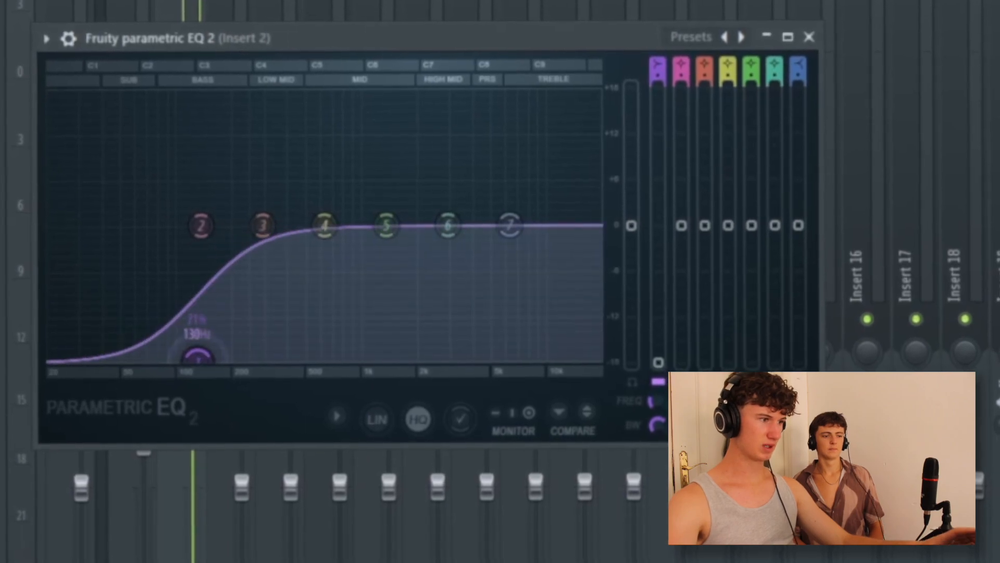
Step: Shape the vocal curve in Fruity parametric EQ 2 by adjusting bands 3 and 4 and pulling down the treble end
drag(273, 202, 266, 212)
drag(334, 202, 321, 183)
drag(266, 211, 264, 225)
drag(507, 221, 594, 268)
drag(547, 231, 540, 259)
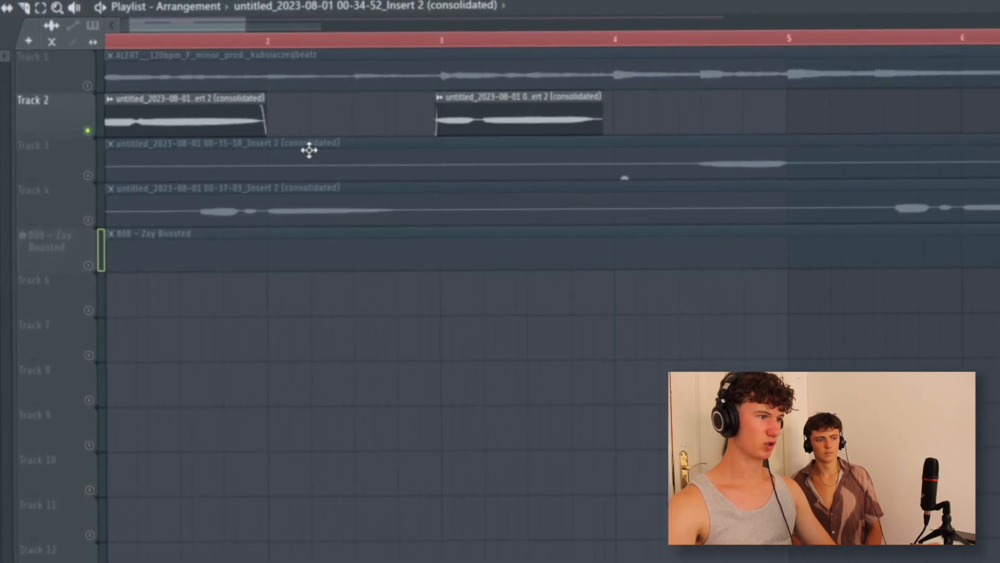
scroll(286, 136, up, 5)
scroll(341, 117, down, 3)
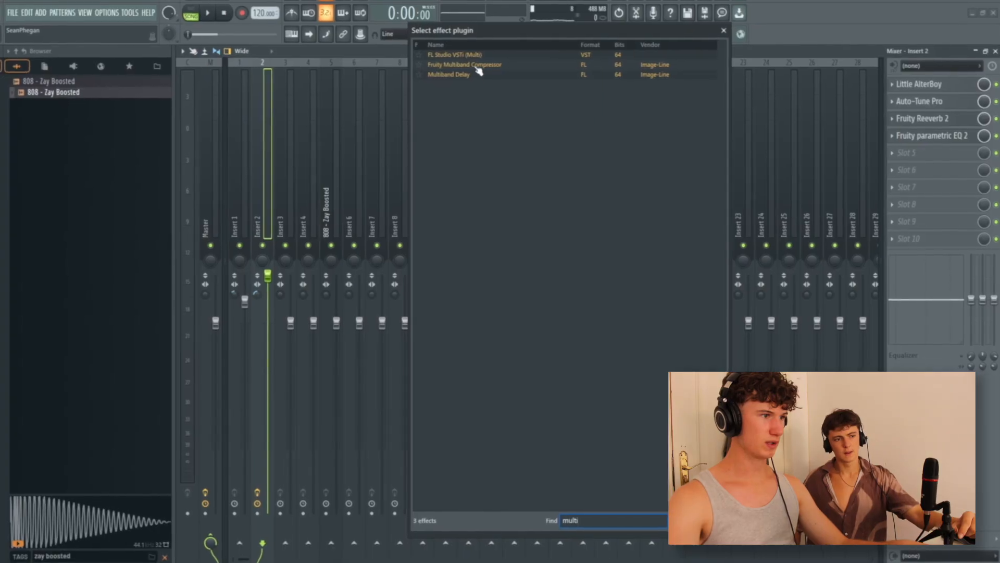
Step: Add Fruity Multiband Compressor to Insert 2 and load its Warmer preset
click(458, 70)
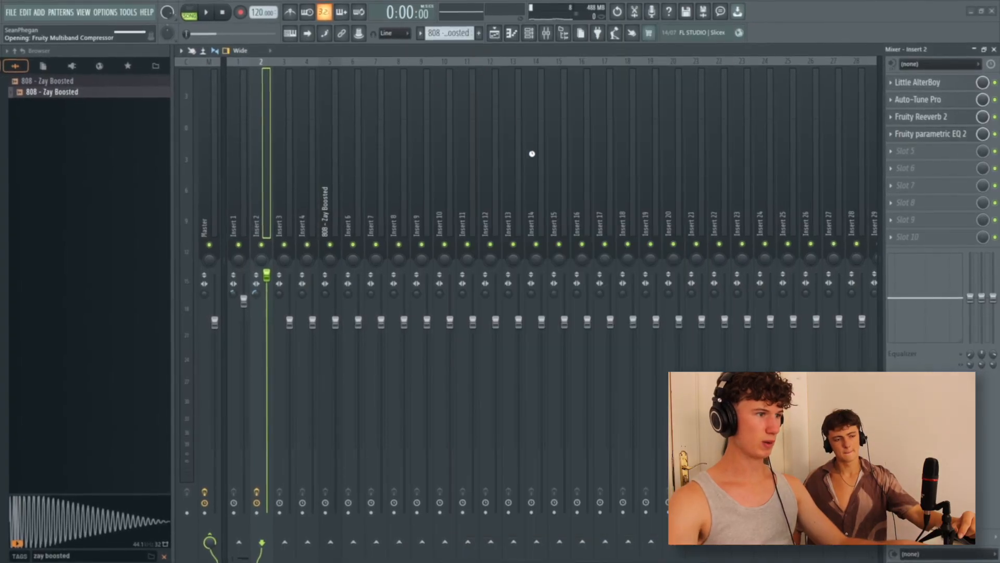
click(580, 21)
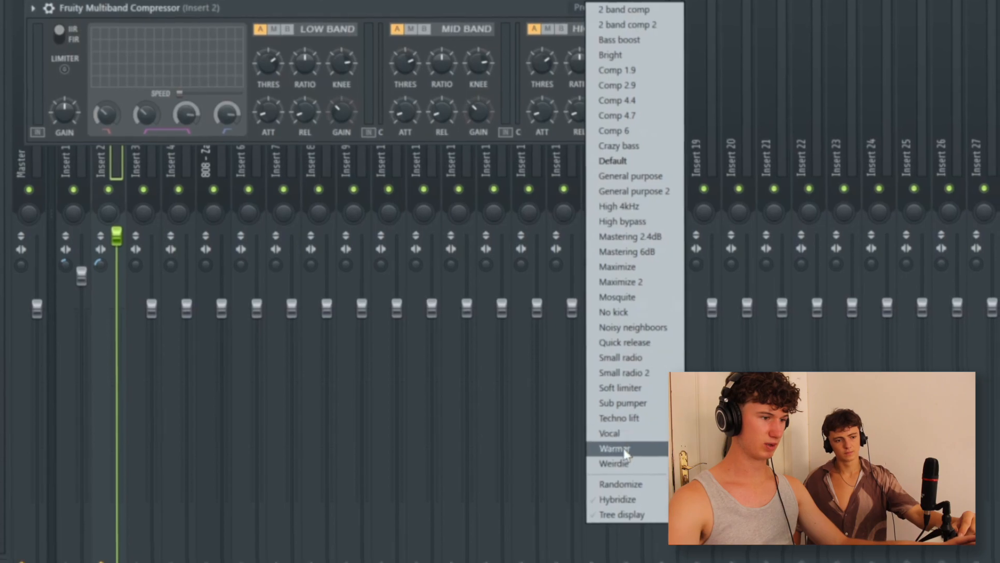
click(611, 461)
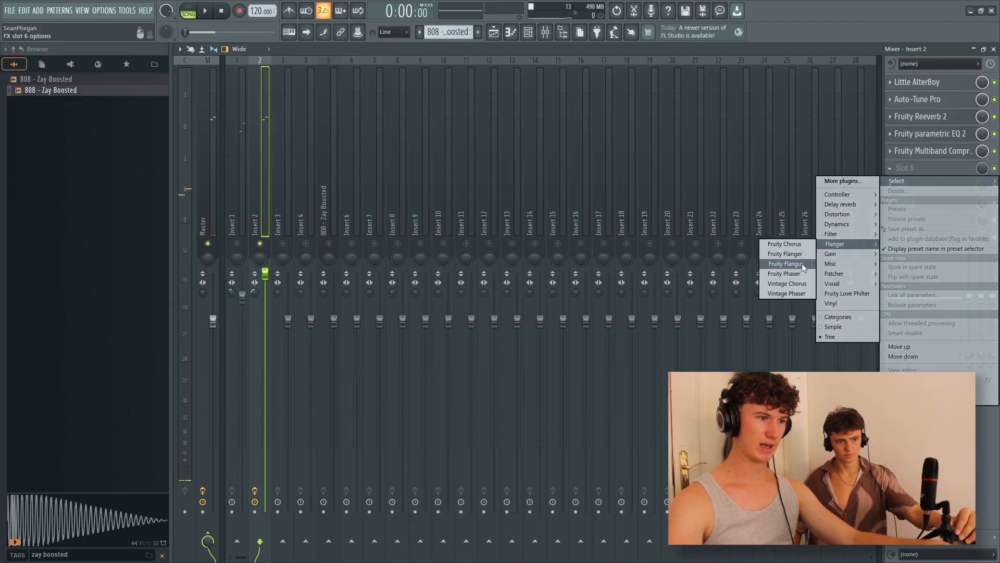
Step: Add Fruity Flangus and Soundgoodizer to the next free effect slots on Insert 2
click(802, 264)
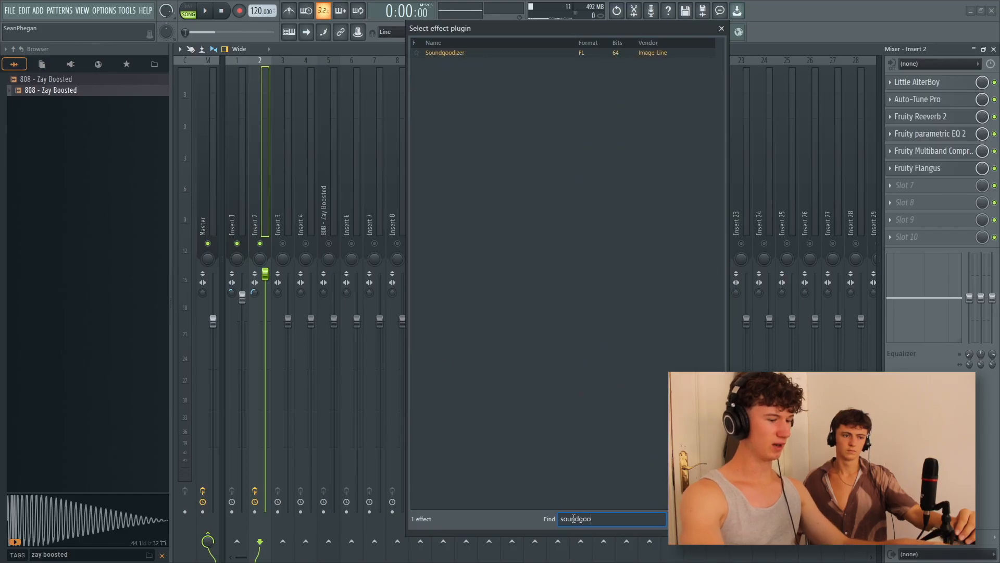
double_click(460, 57)
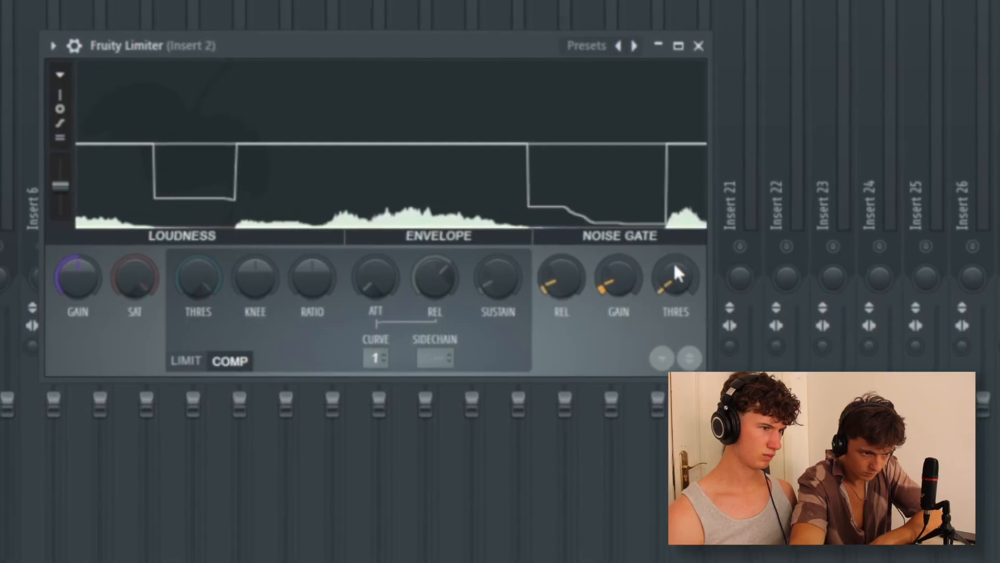
Step: Raise the noise gate threshold in Fruity Limiter and move the limiter directly below Fruity Reeverb 2 in the effect chain
drag(674, 266, 674, 240)
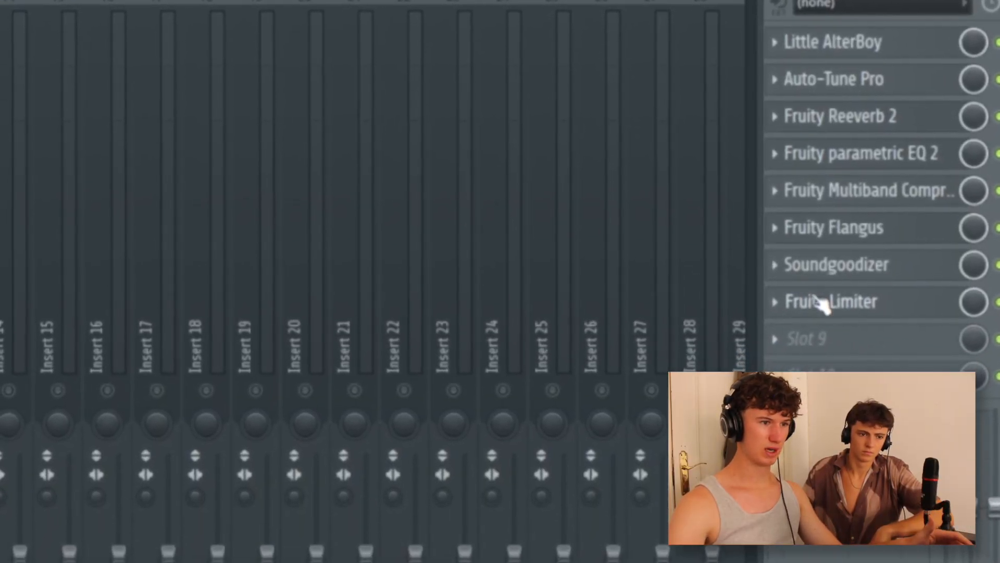
drag(822, 272, 808, 131)
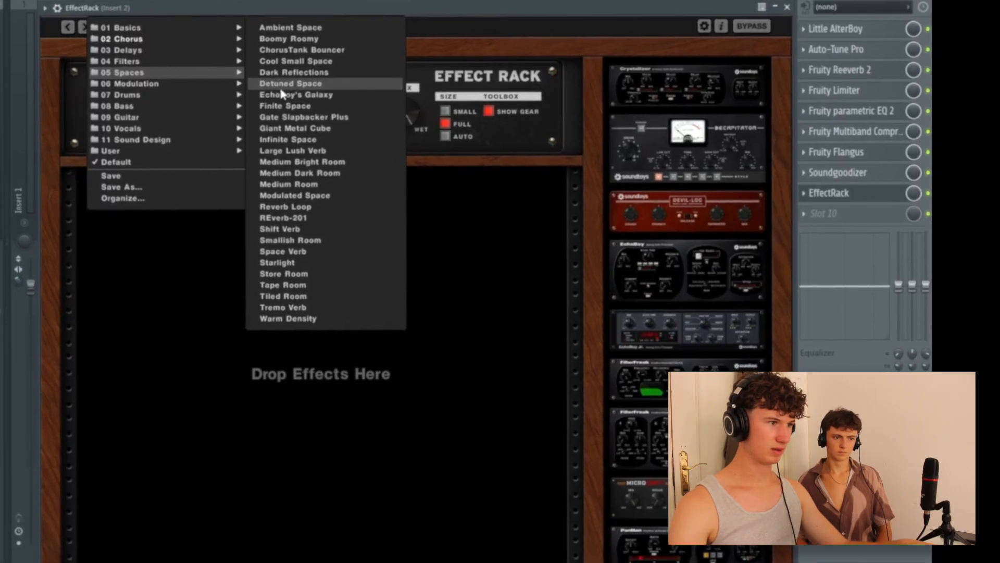
Step: Step from the Detuned Space preset to EchoBoy's Galaxy in EffectRack and lower EchoBoy's feedback
click(301, 85)
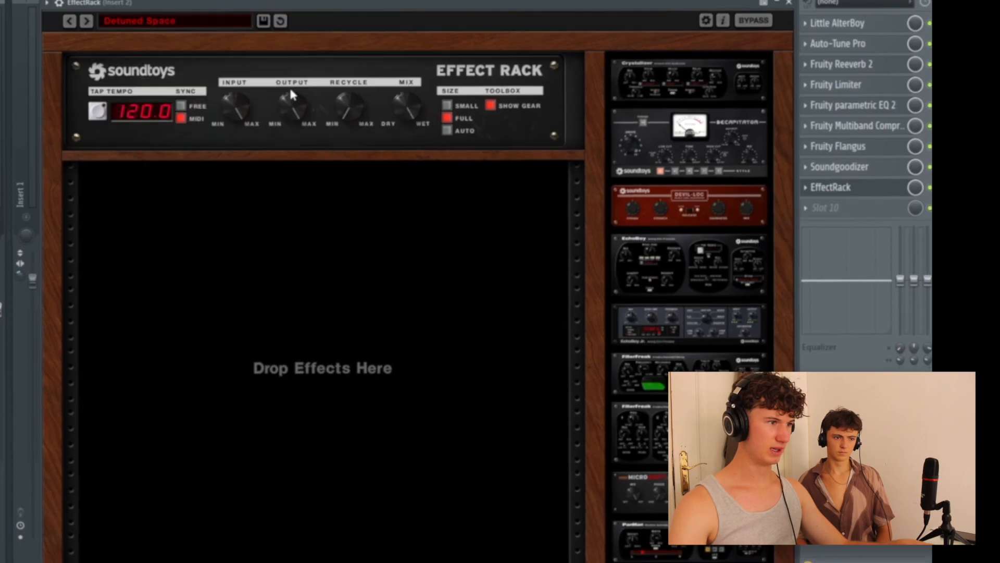
click(87, 21)
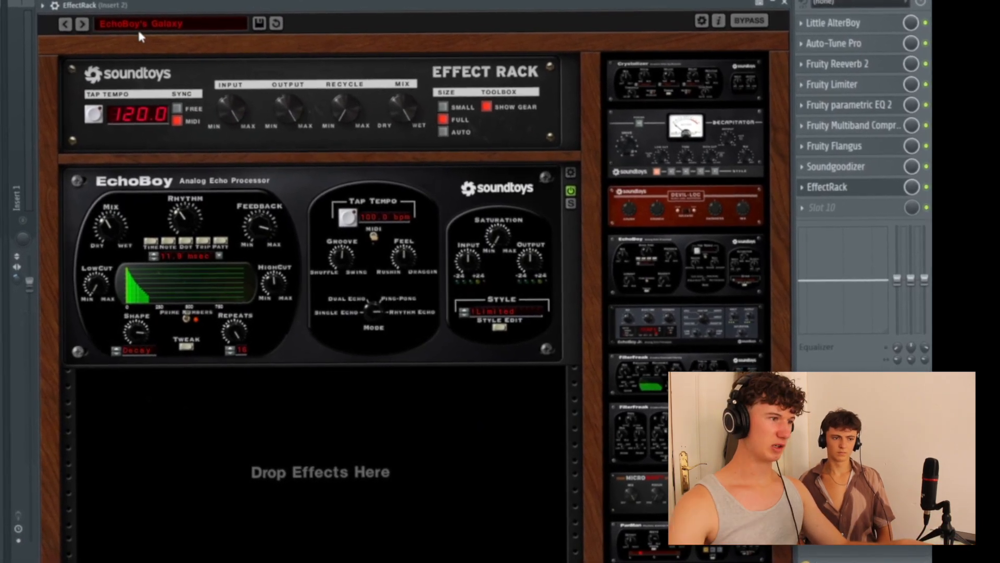
drag(247, 238, 246, 257)
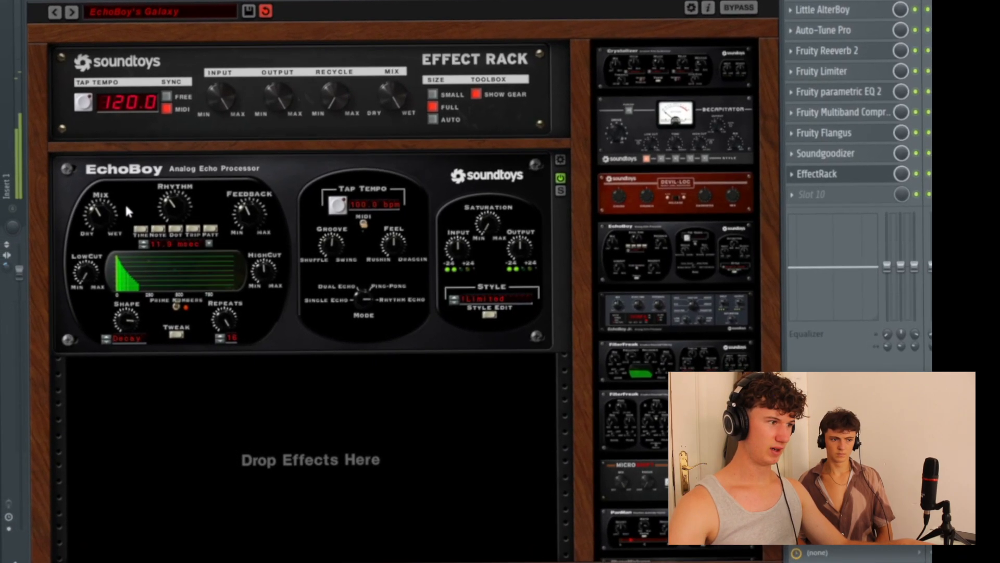